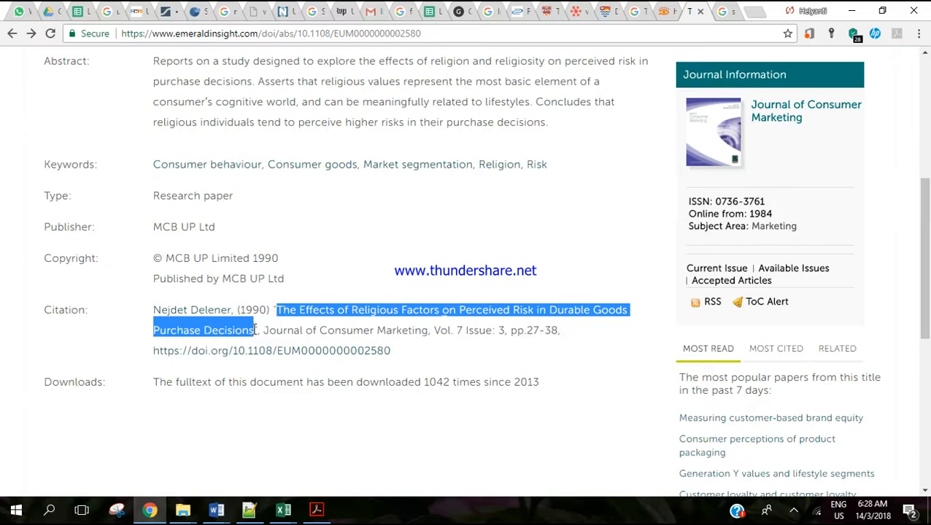
Switch to the Word report and start adding a new citation source after "Religiousity can be a cohesive force." in the Background section.
click(216, 510)
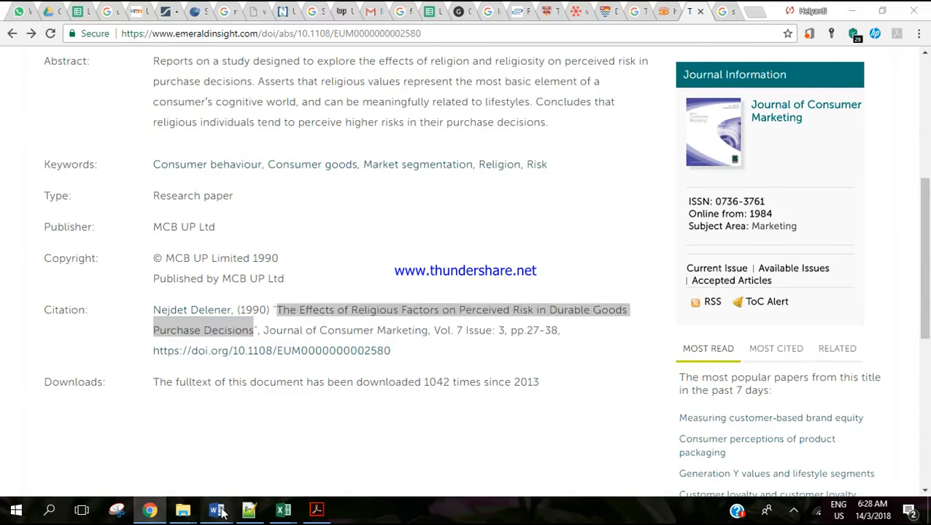
click(212, 448)
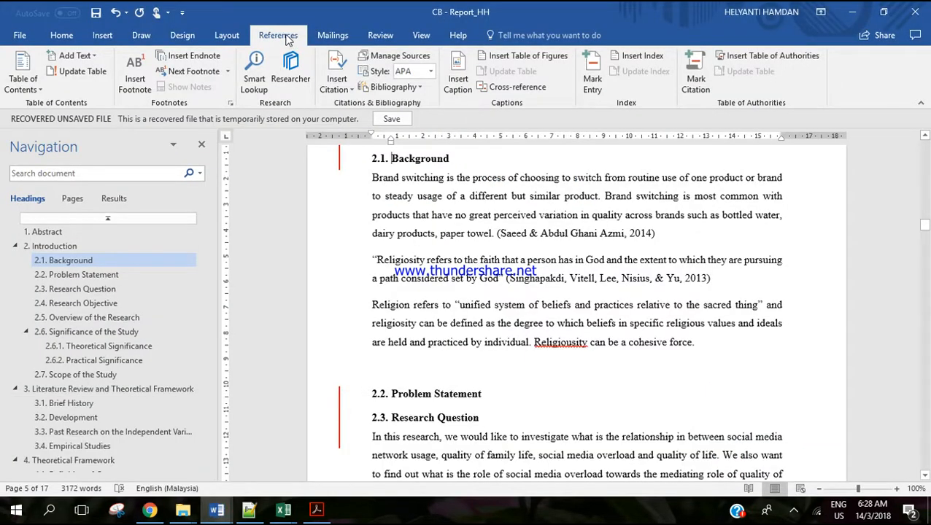
click(336, 82)
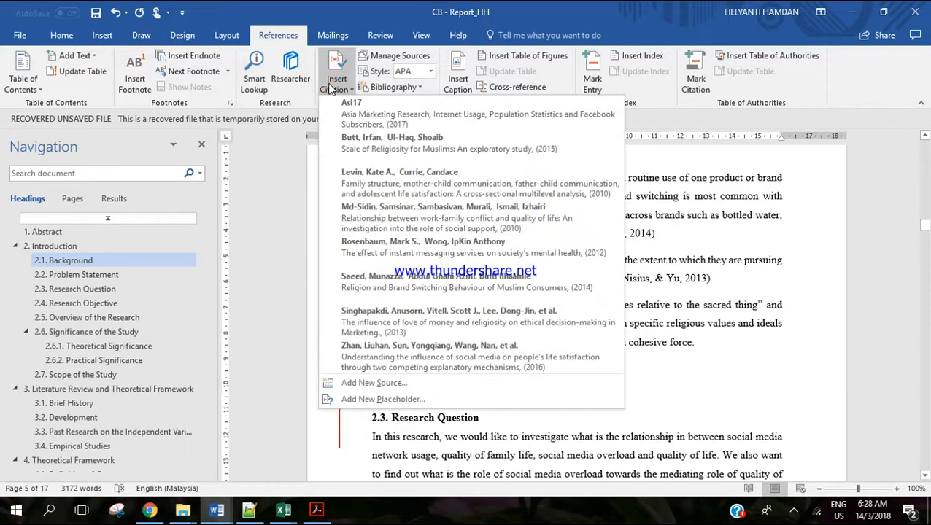
click(572, 8)
click(701, 342)
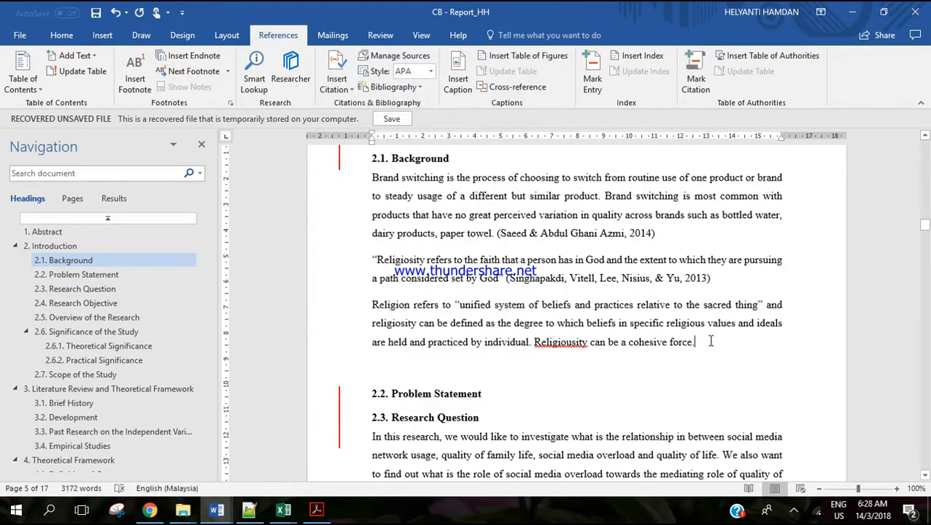
click(705, 342)
click(331, 73)
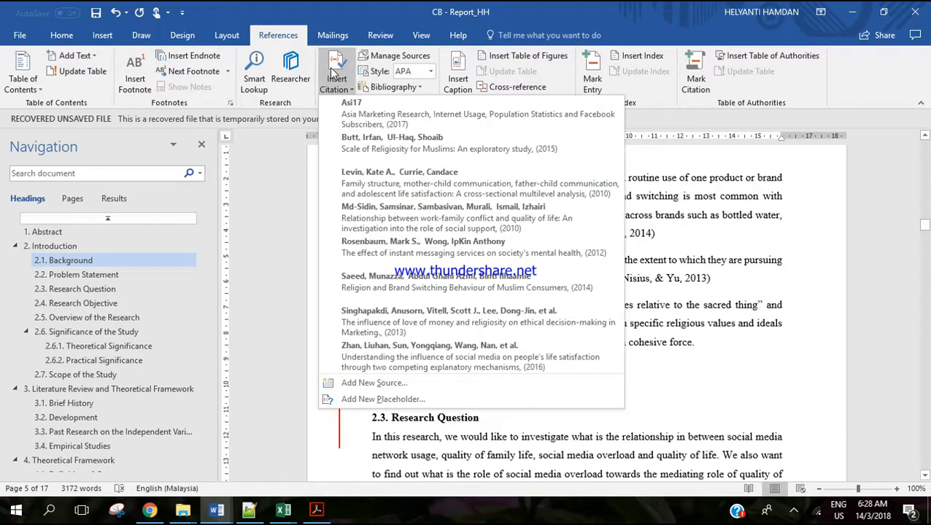
click(394, 383)
Paste "The Effects of Religious Factors on Perceived Risk in Durable Goods Purchase Decisions" as the source title and show all bibliography fields.
click(447, 154)
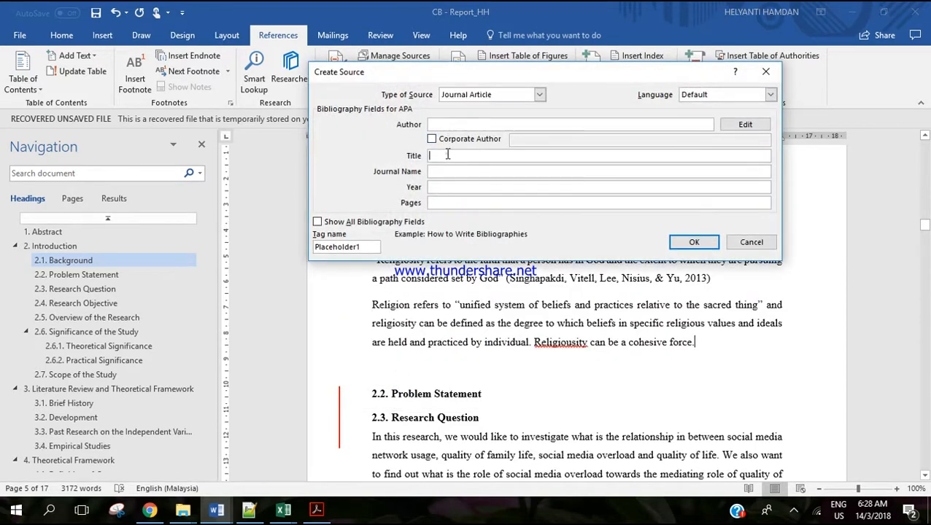
text(The Effects of Religious Factors on Perceived Risk in Durable Goods Purchase Decisions)
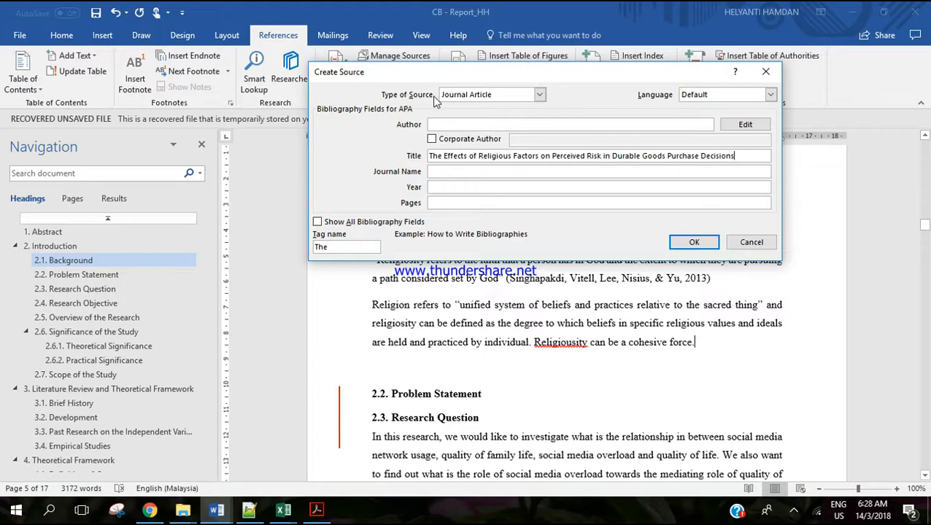
click(390, 223)
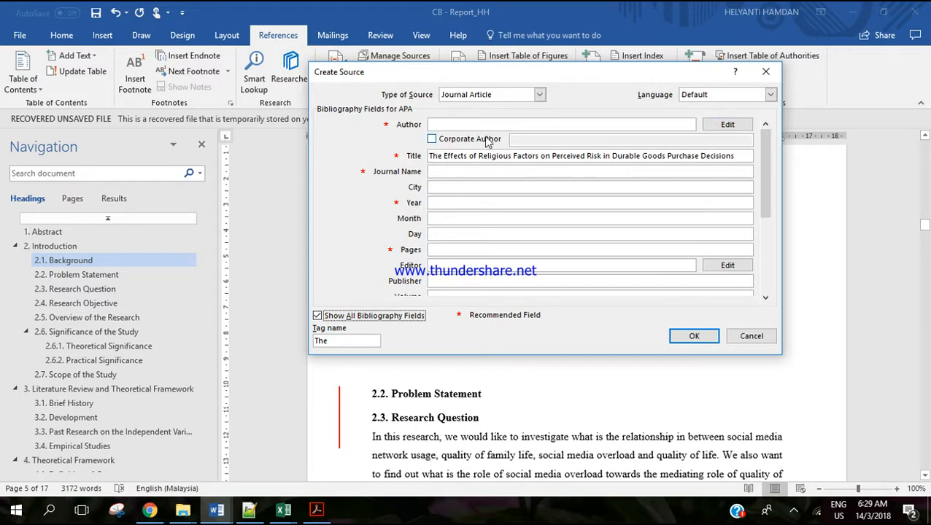
Copy "Journal of Consumer Marketing" from the article's web page into the source's journal name and set the year to 1990.
click(149, 510)
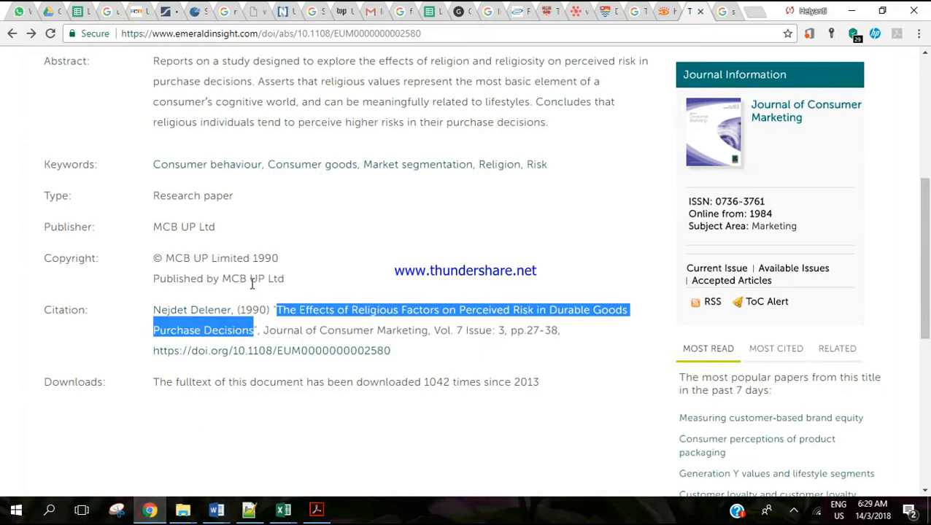
drag(262, 330, 428, 332)
key(ctrl+c)
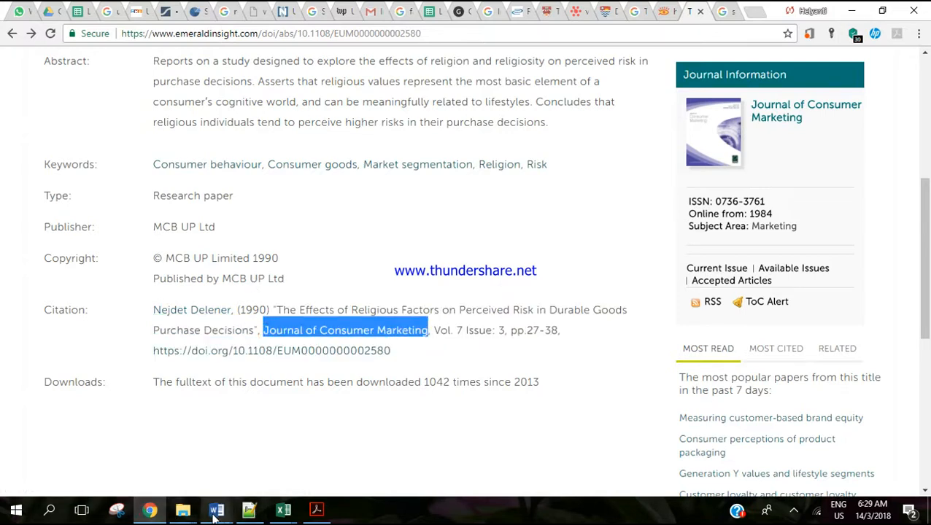
click(216, 510)
click(485, 171)
key(ctrl+v)
click(458, 204)
text(1)
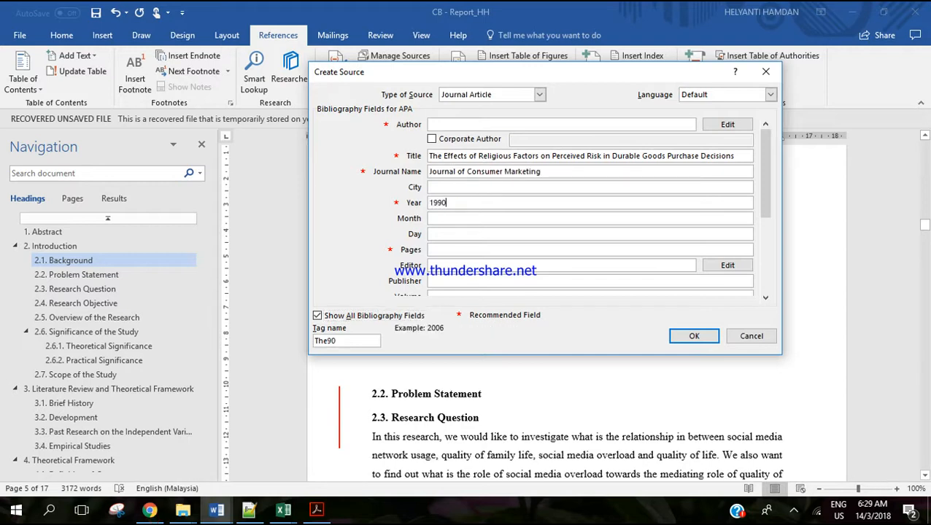
Copy the page range from the article's web citation into the source's pages and trim it to 27-38.
click(149, 510)
click(562, 336)
drag(562, 335, 516, 344)
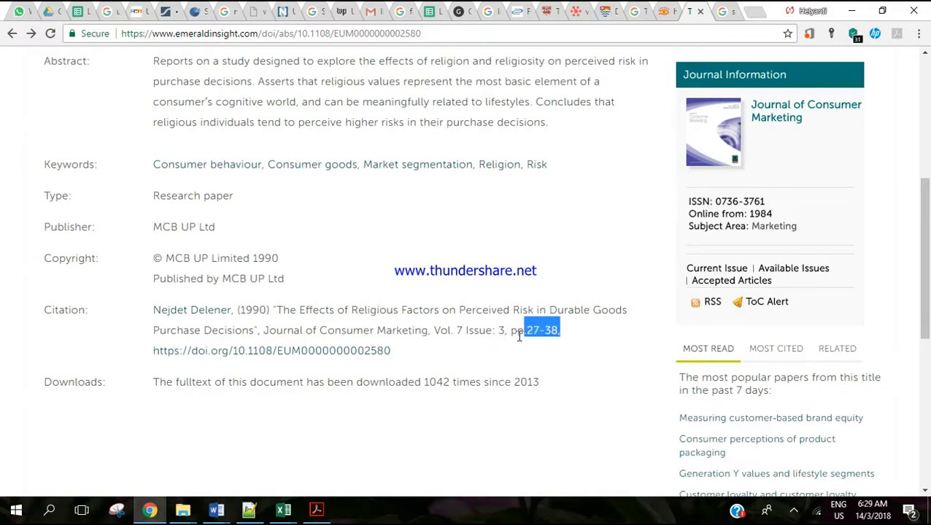
click(216, 509)
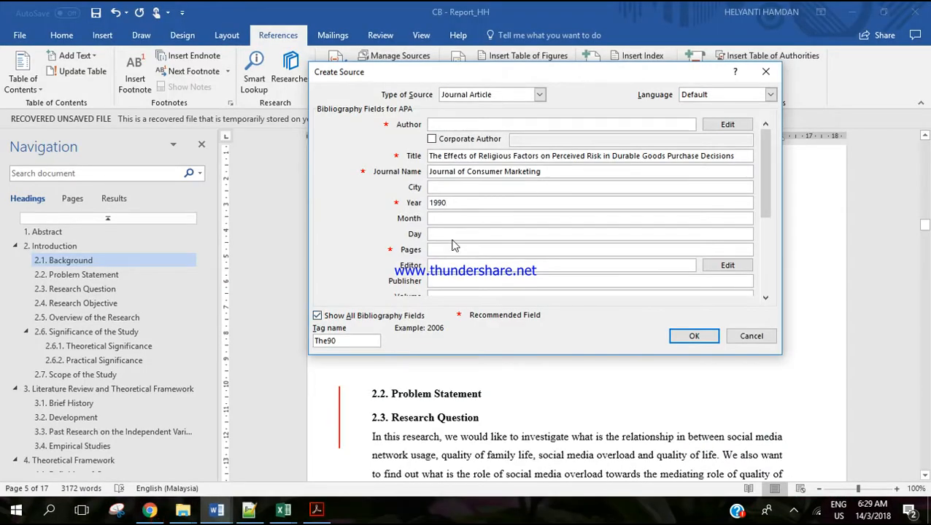
text(.27-38,)
key(BackSpace)
key(BackSpace)
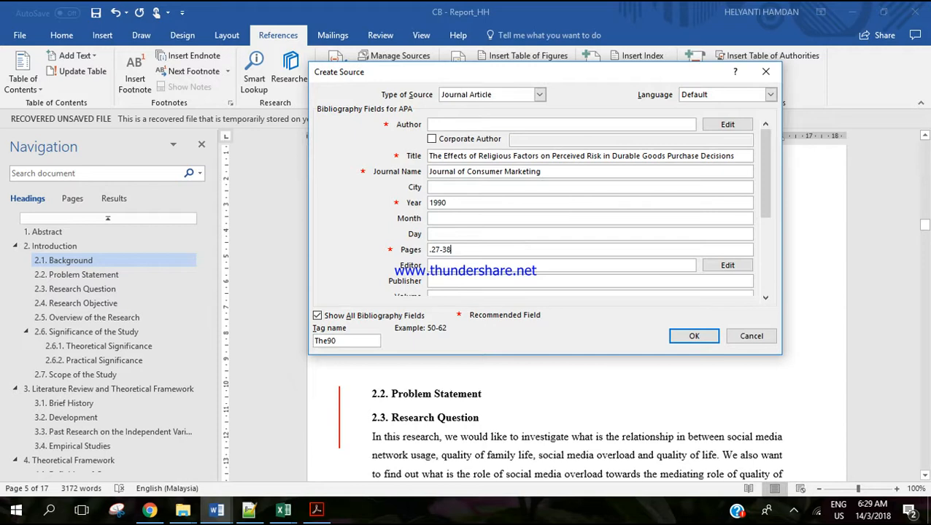
key(BackSpace)
Add the article author's last and first name to the source, checking the spelling against the web citation.
click(728, 125)
text(Delener)
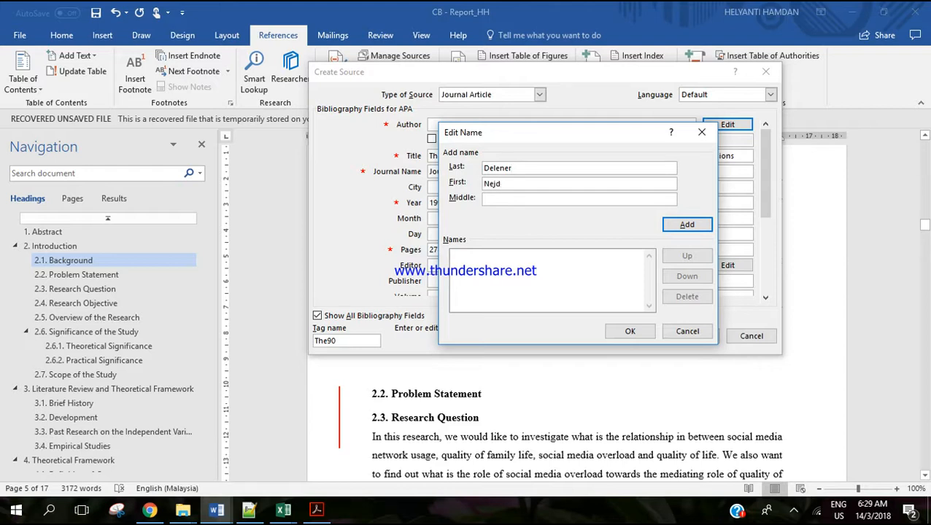
click(149, 510)
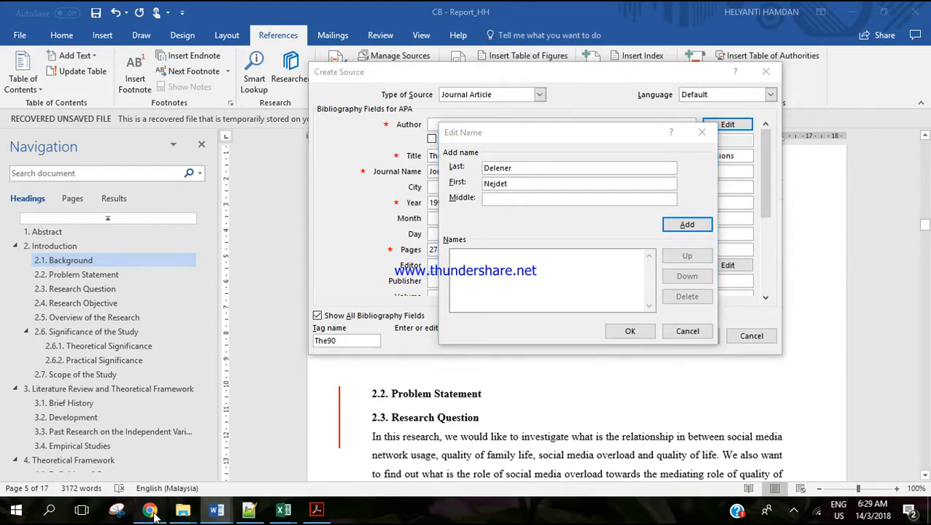
click(150, 512)
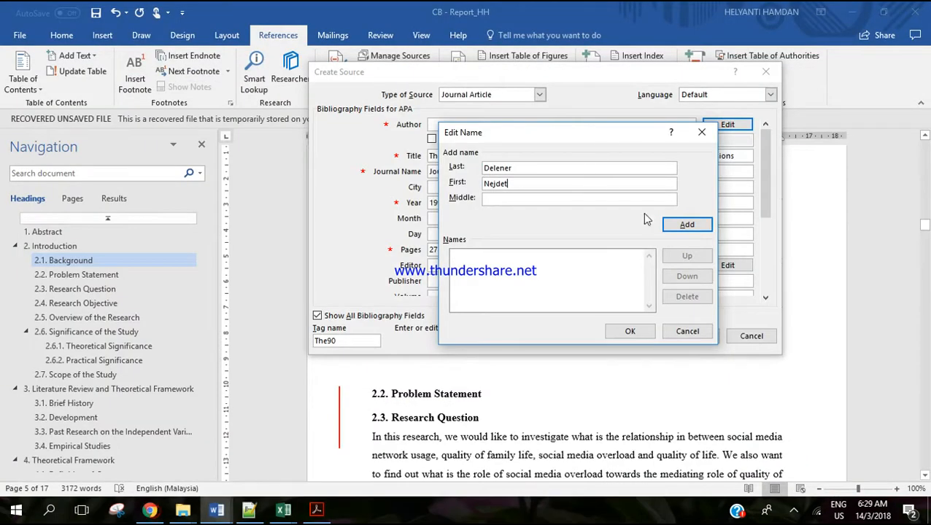
click(686, 224)
click(630, 332)
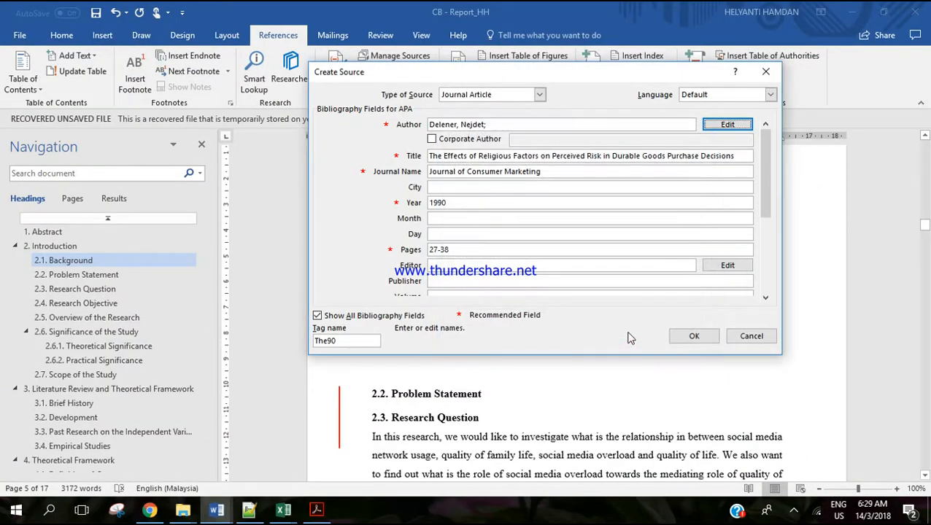
Set the source's volume to 7 and issue to 3, as given in the article's web citation.
drag(767, 186, 765, 232)
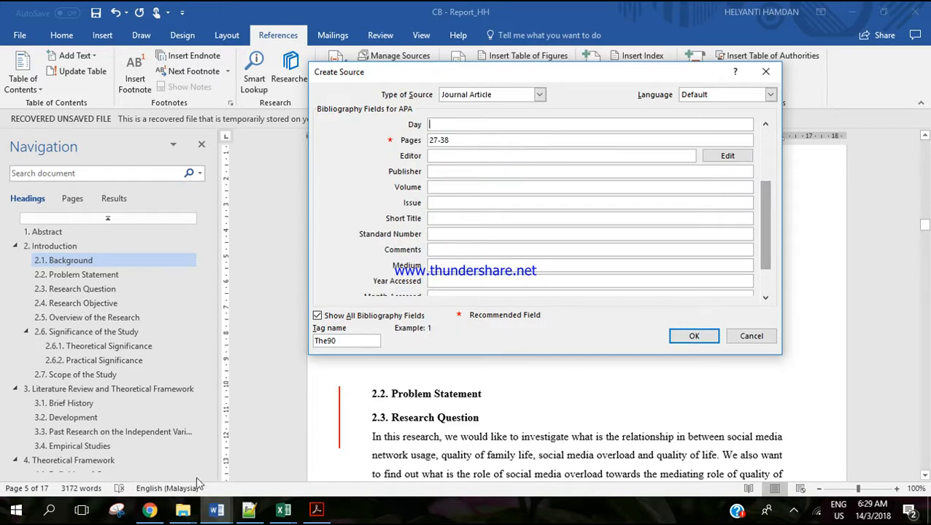
click(150, 511)
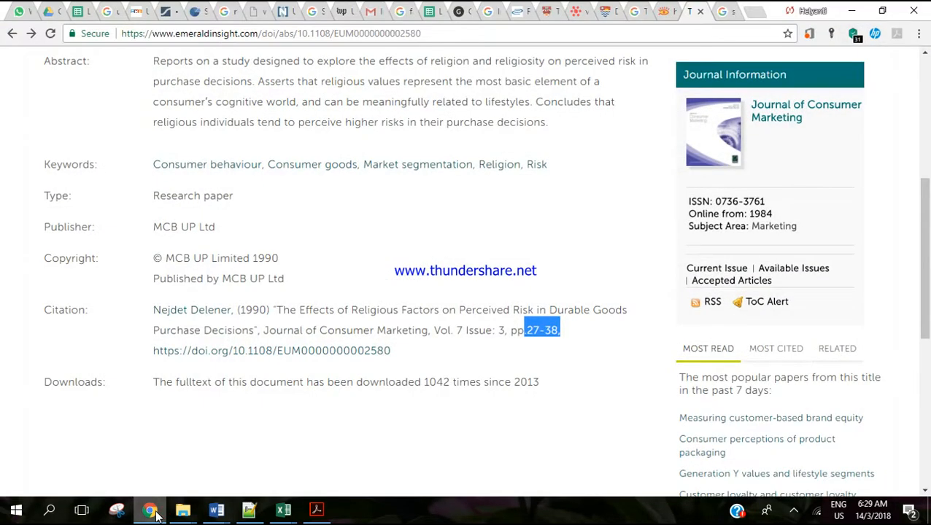
click(150, 510)
click(457, 185)
text(7)
click(456, 201)
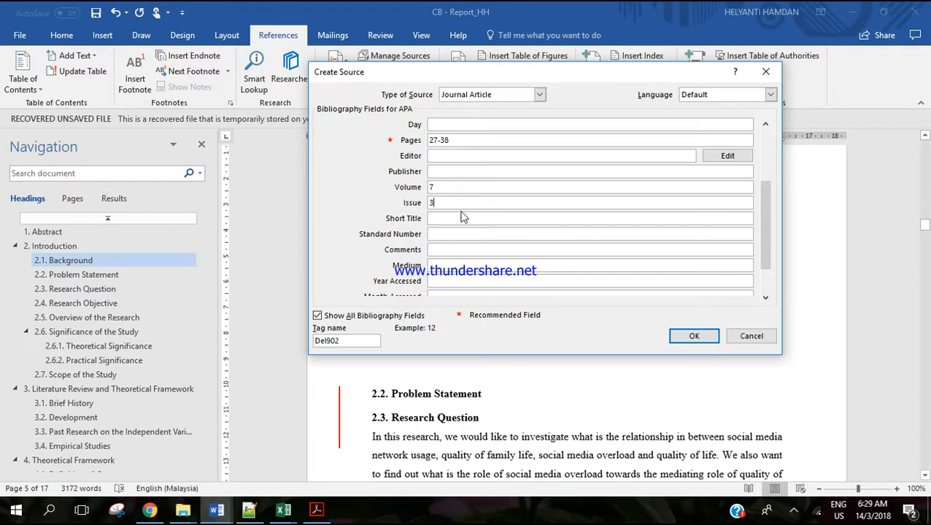
scroll(762, 223, down, 1)
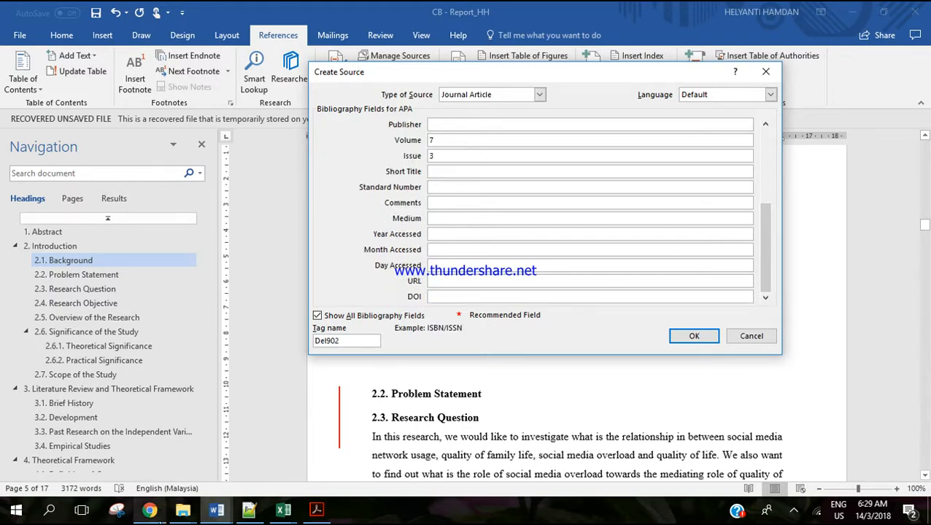
click(159, 519)
drag(425, 353, 152, 356)
key(ctrl+c)
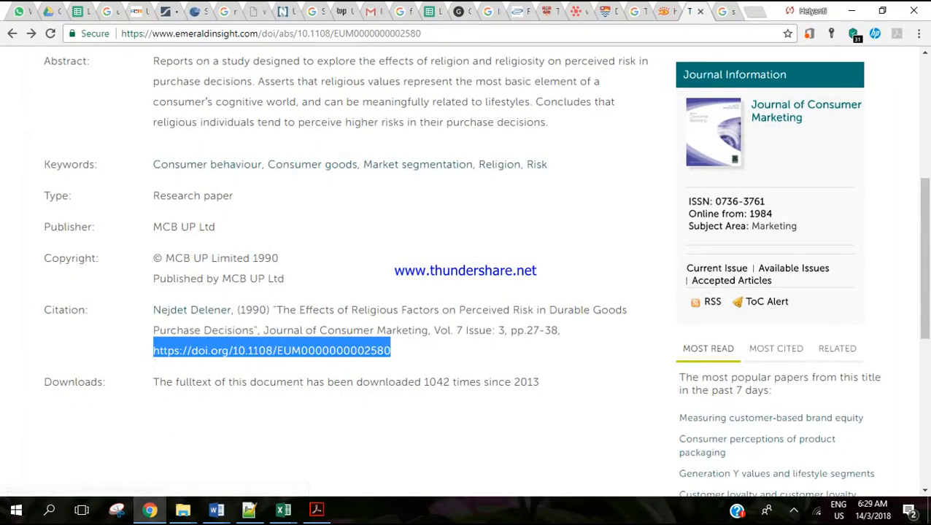
mouse_move(215, 517)
click(226, 449)
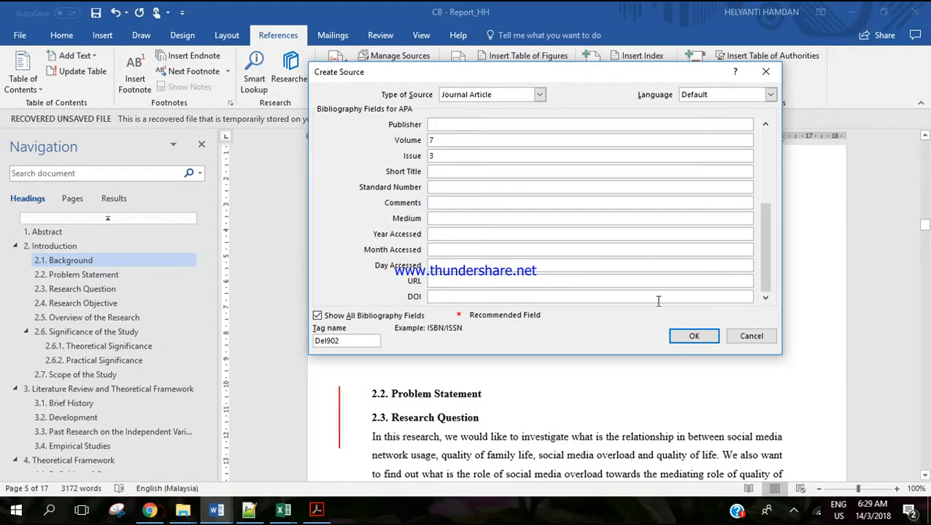
click(628, 296)
key(ctrl+v)
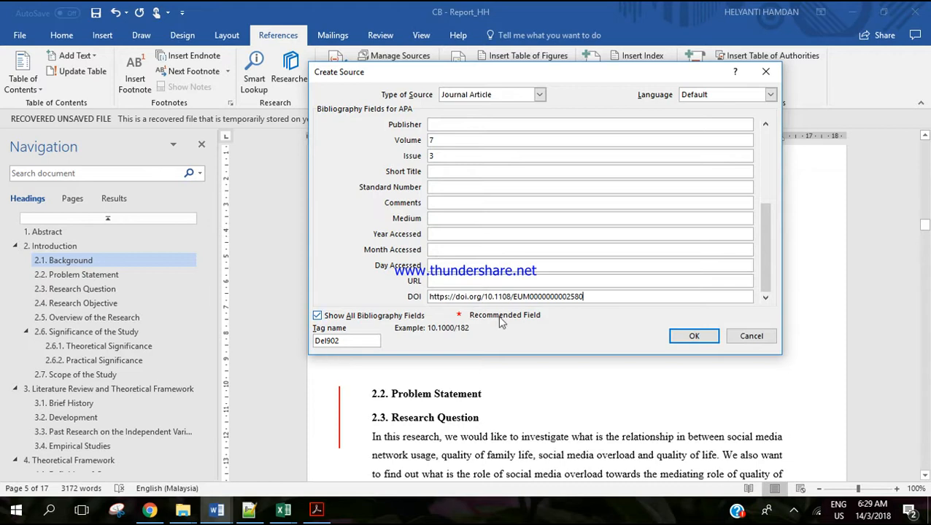
Copy the article page's emeraldinsight.com address into the source's URL and save the source to insert its citation.
click(480, 281)
click(149, 510)
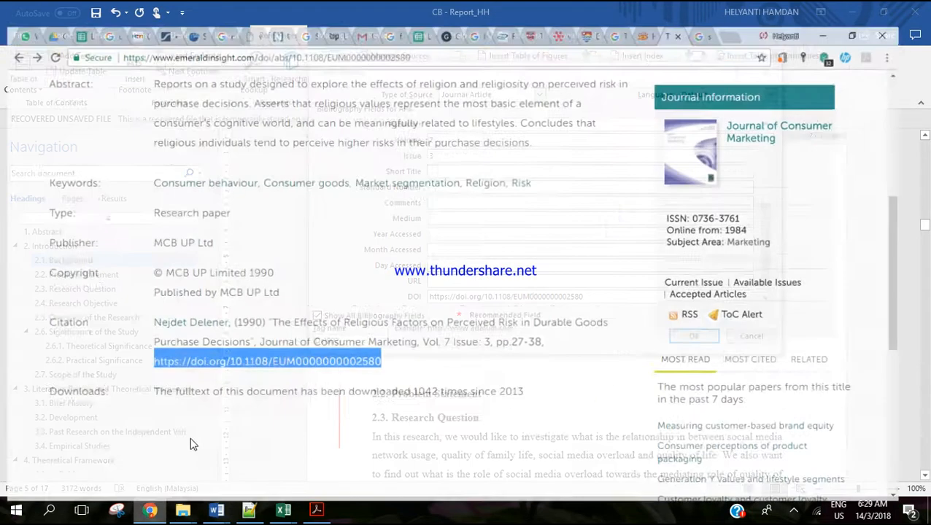
key(ctrl+l)
key(ctrl+c)
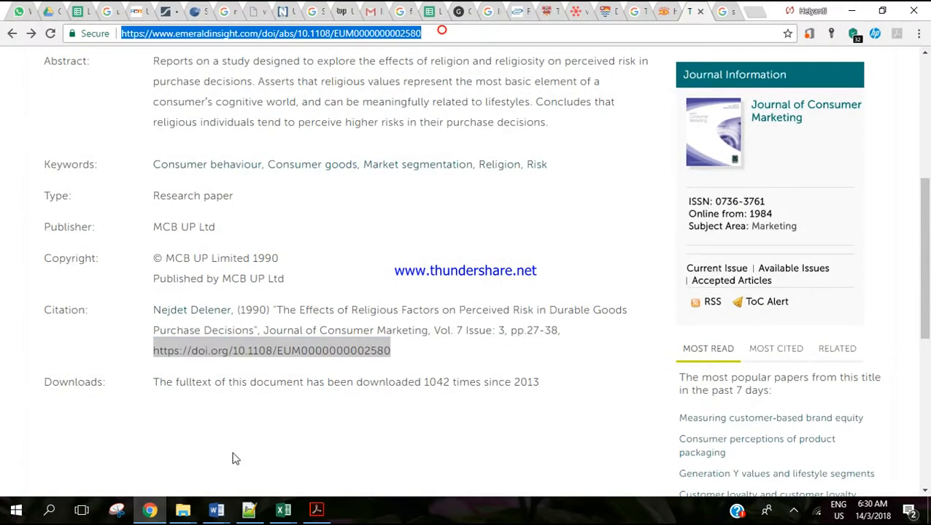
click(216, 510)
key(ctrl+v)
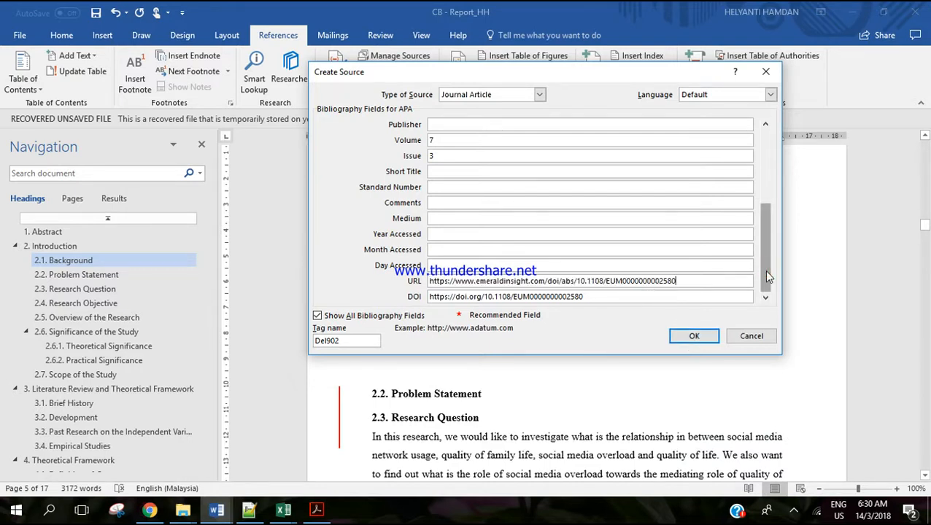
drag(767, 276, 769, 183)
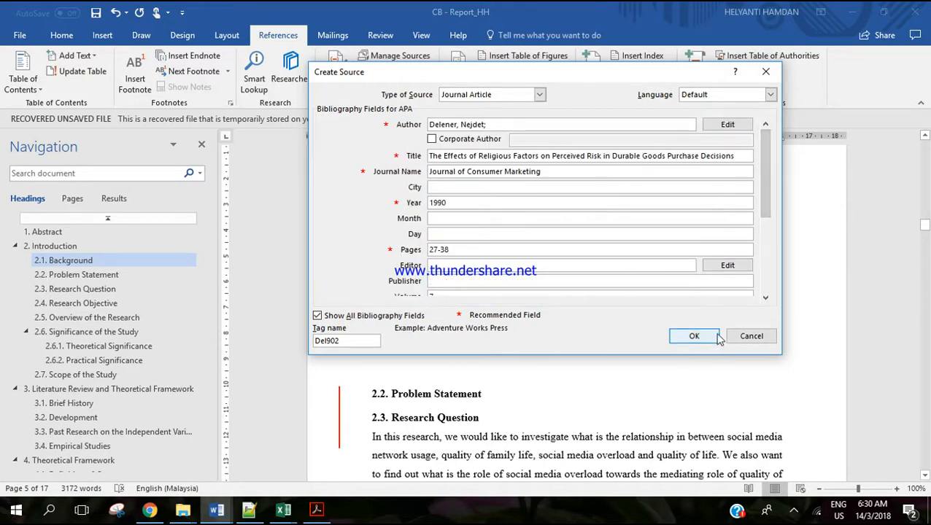
click(694, 337)
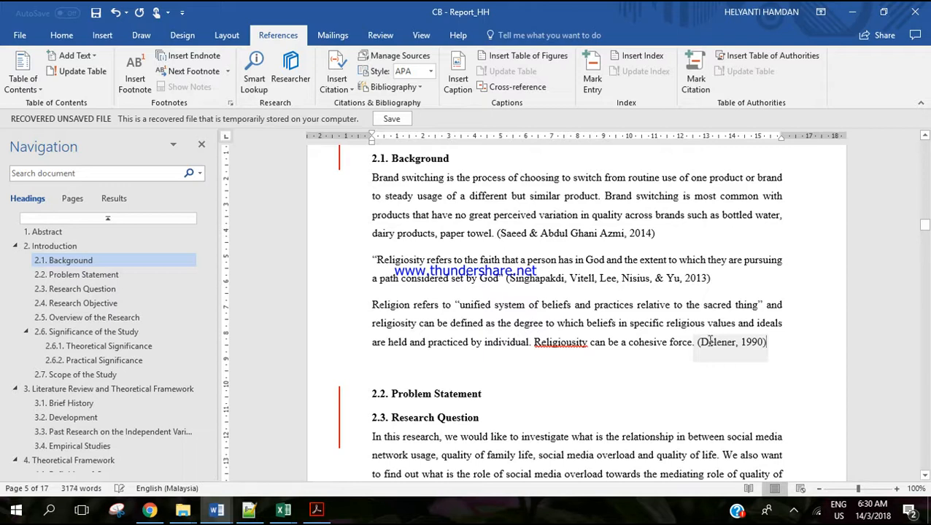
Go to the References section and update the citations and bibliography to include the new 1990 article.
scroll(48, 454, down, 10)
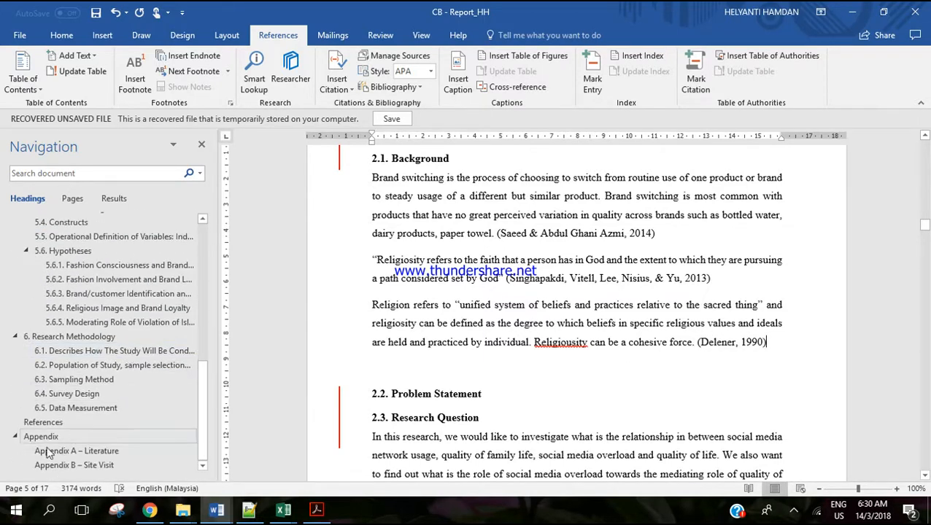
click(44, 422)
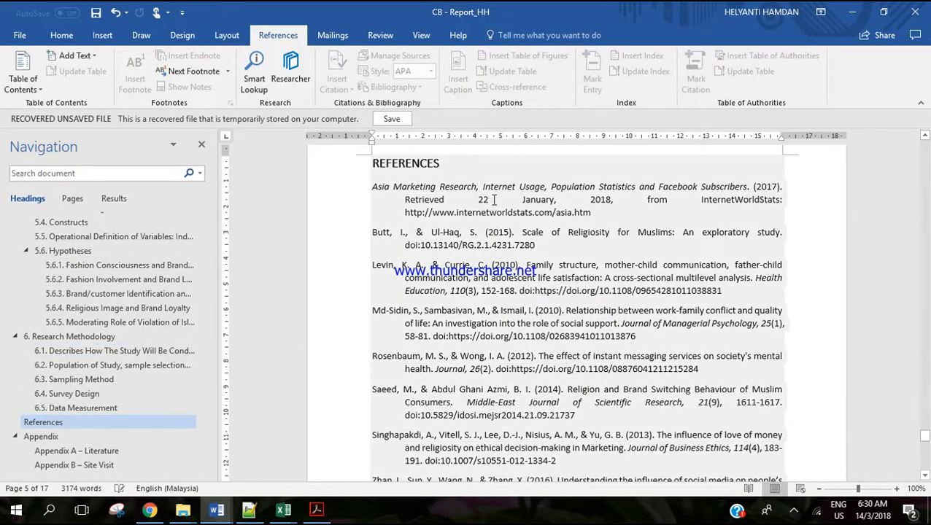
click(457, 199)
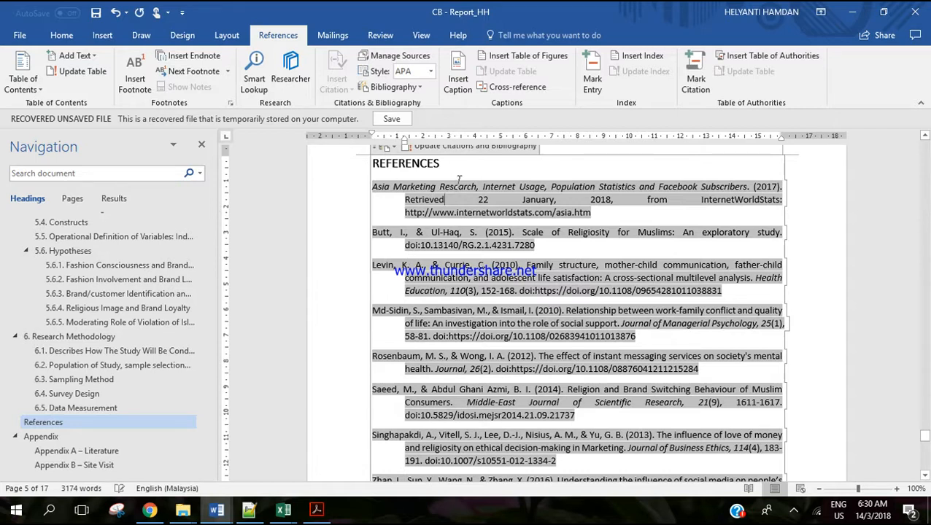
scroll(460, 183, up, 1)
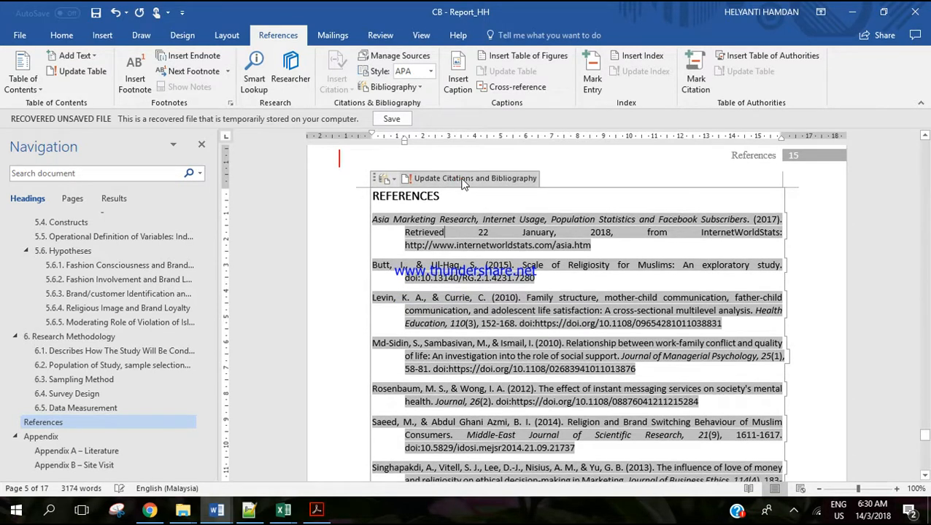
click(461, 180)
click(410, 299)
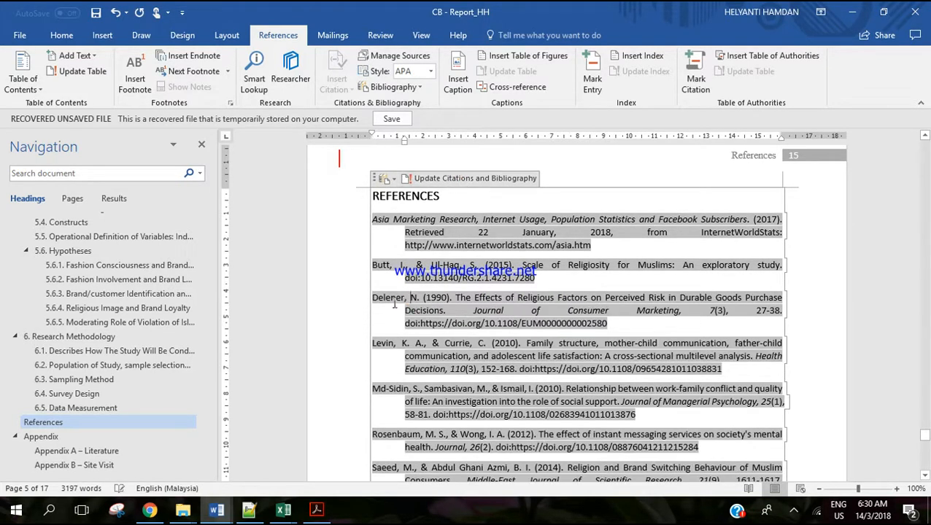
Insert the existing 1990 journal article's citation at the end of the 2.3 Research Question paragraph.
scroll(113, 284, up, 10)
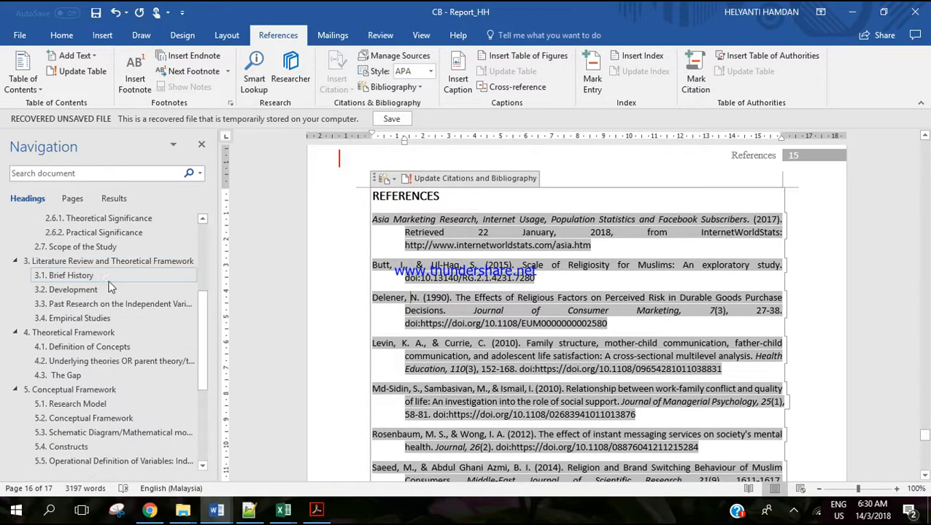
click(108, 260)
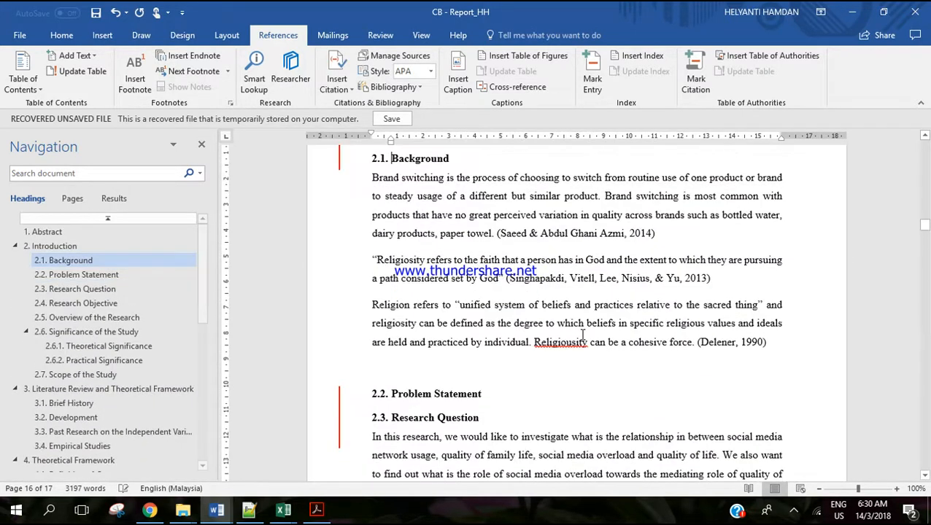
scroll(771, 345, down, 2)
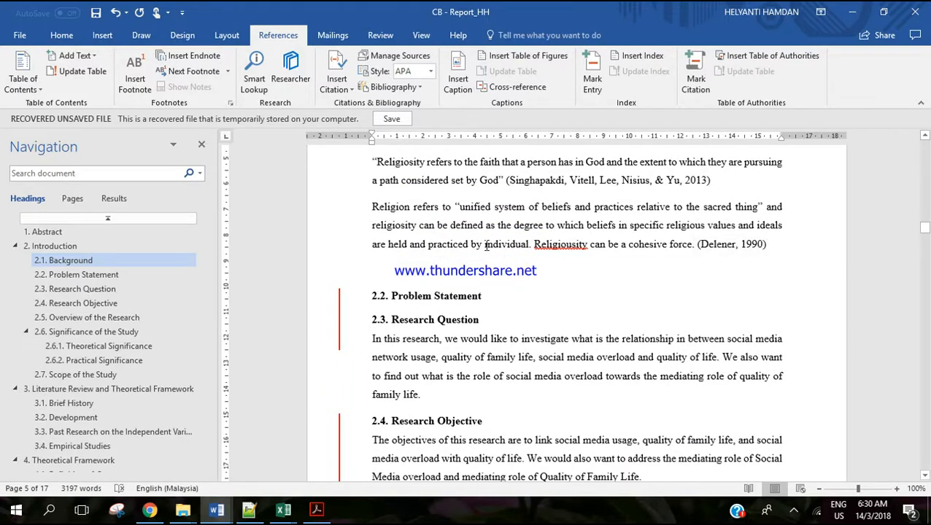
click(455, 395)
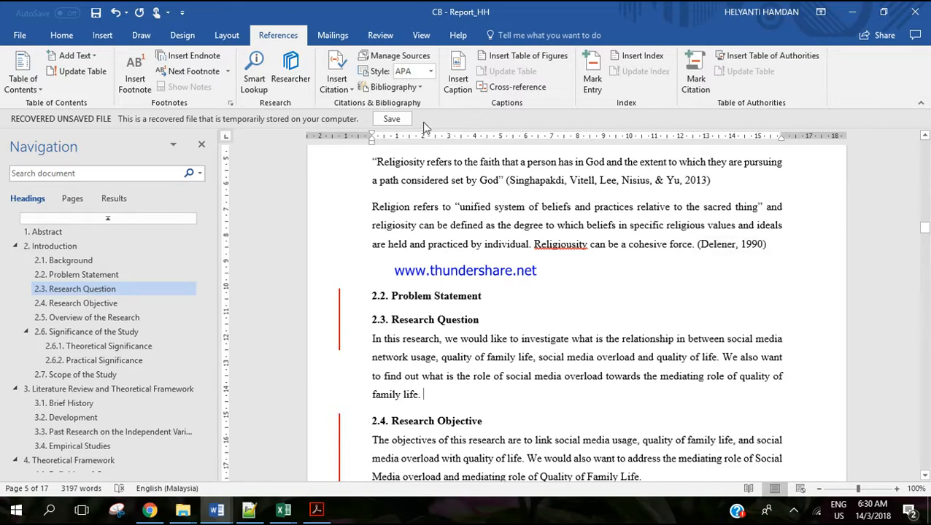
click(347, 91)
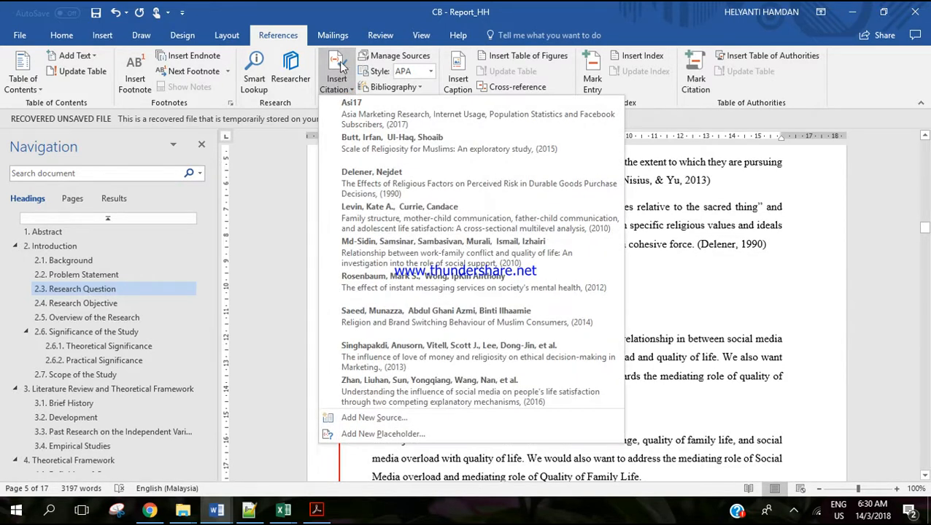
click(405, 184)
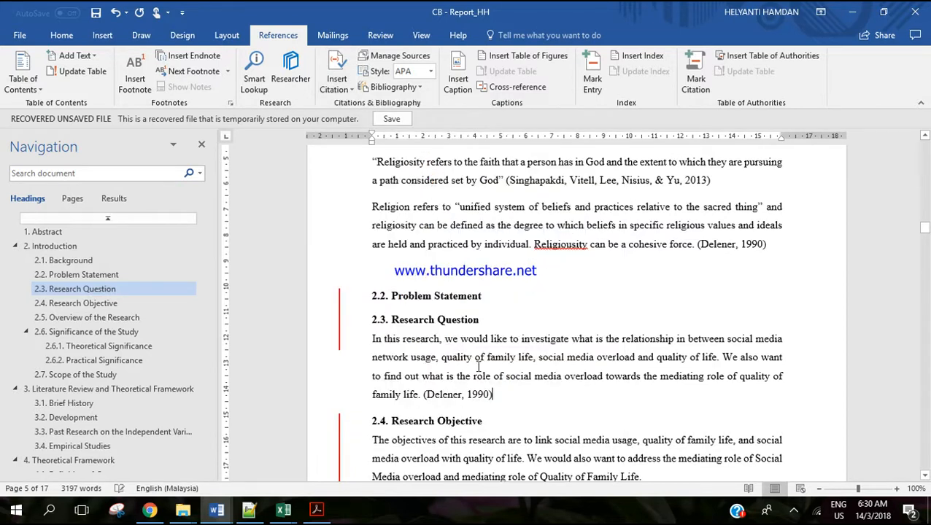
Copy the citation from the Research Question paragraph to the end of the 2.4 Research Objective paragraph.
scroll(481, 328, down, 1)
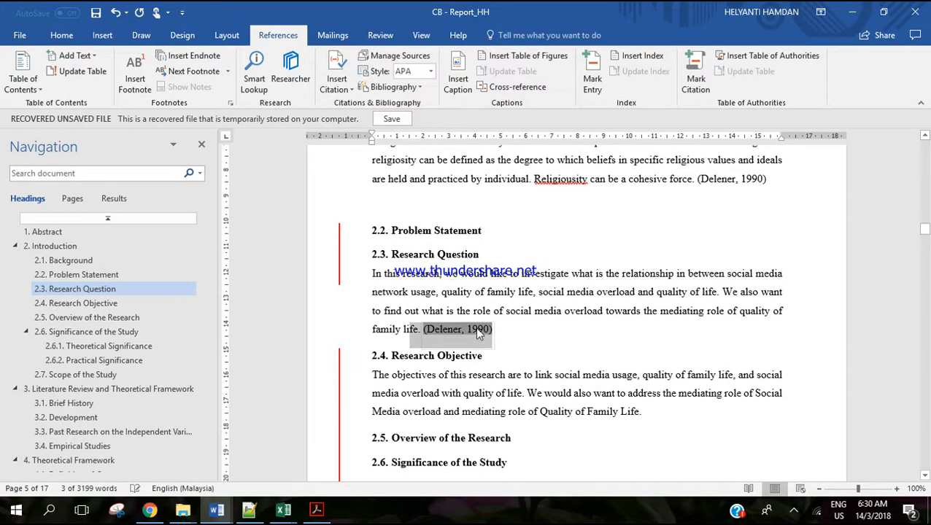
click(505, 330)
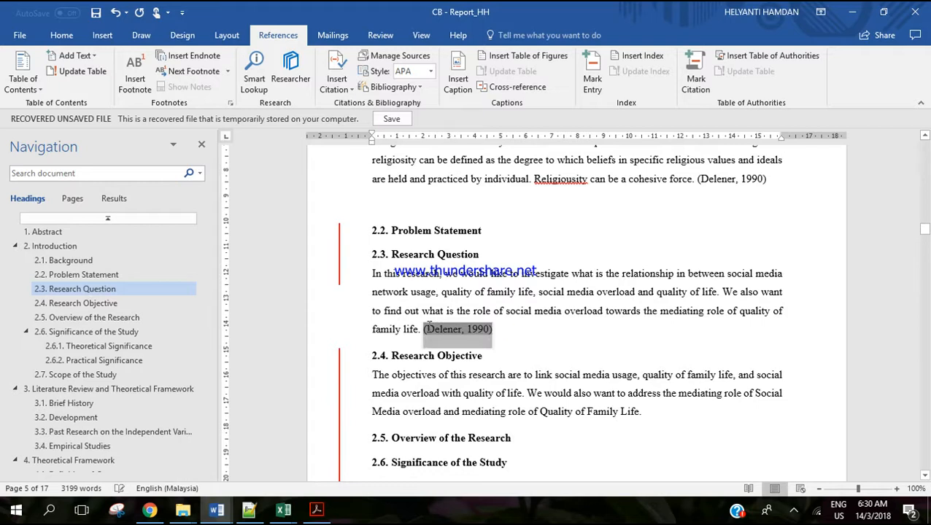
click(706, 412)
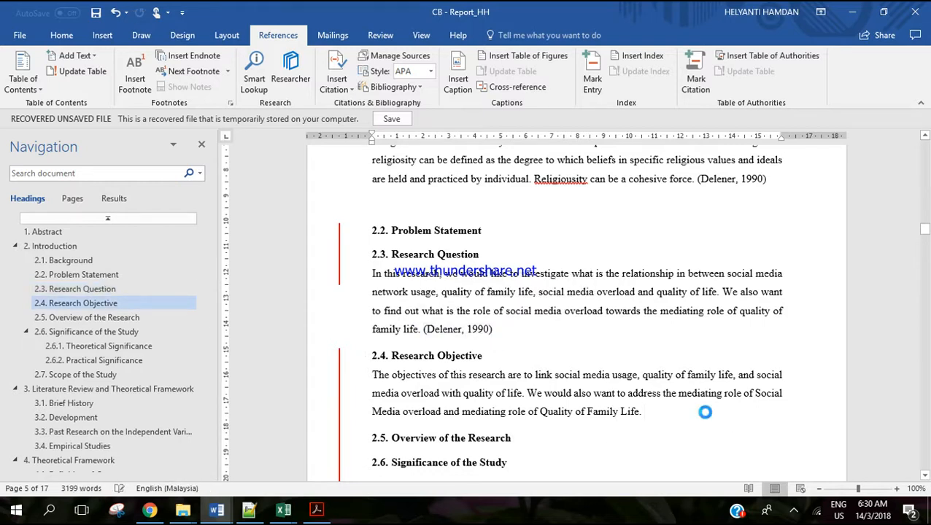
text((Delener, 1990))
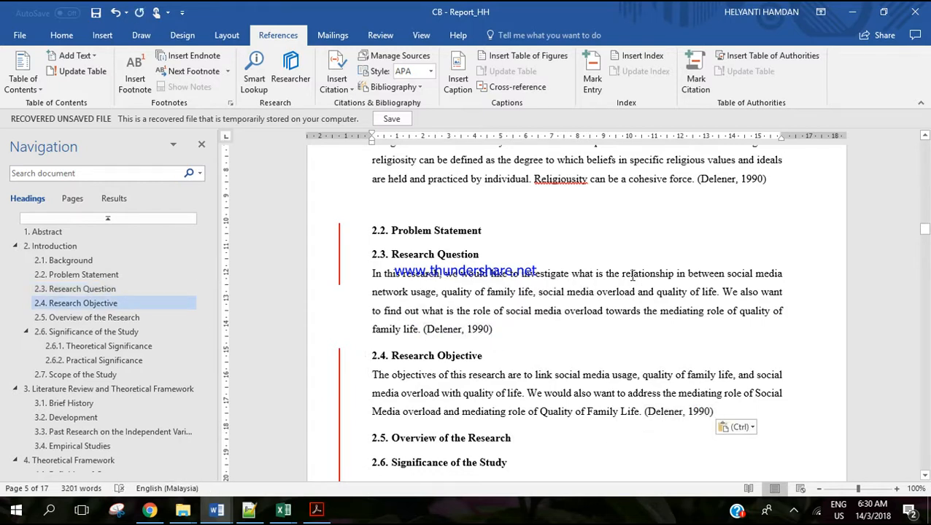
Open the 1990 article from the document's current source list for editing, with all bibliography fields shown.
scroll(660, 241, up, 1)
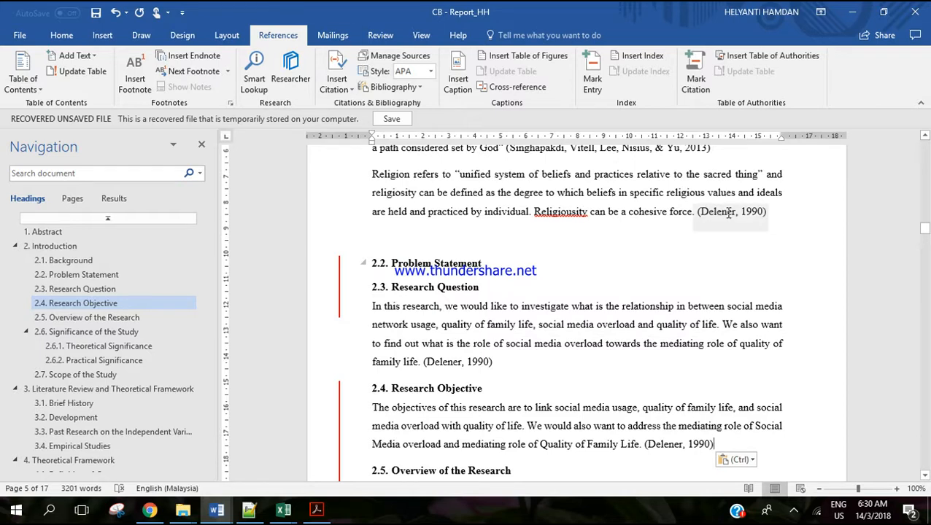
click(392, 58)
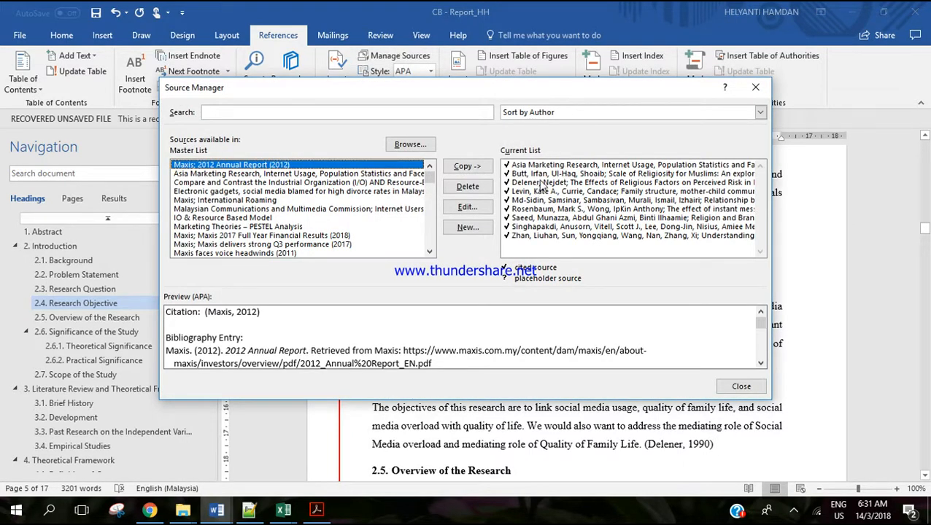
click(544, 183)
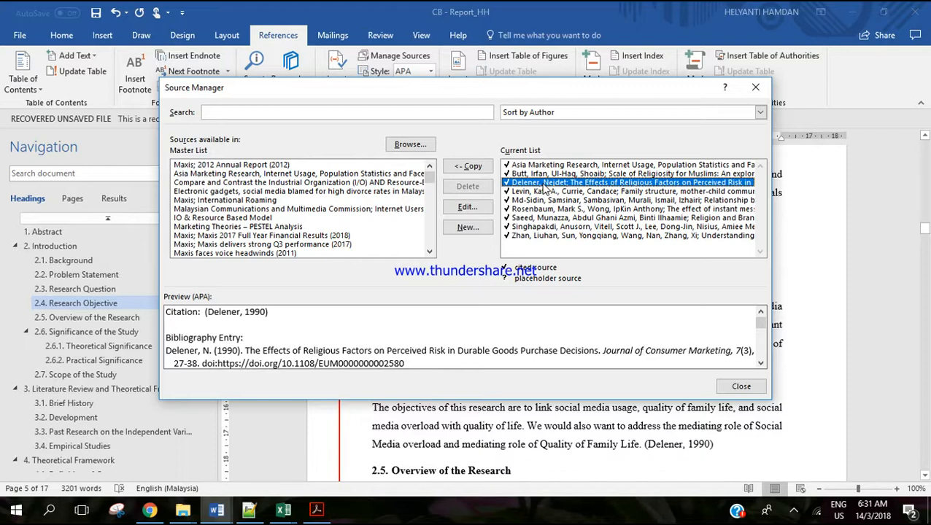
click(457, 207)
click(318, 222)
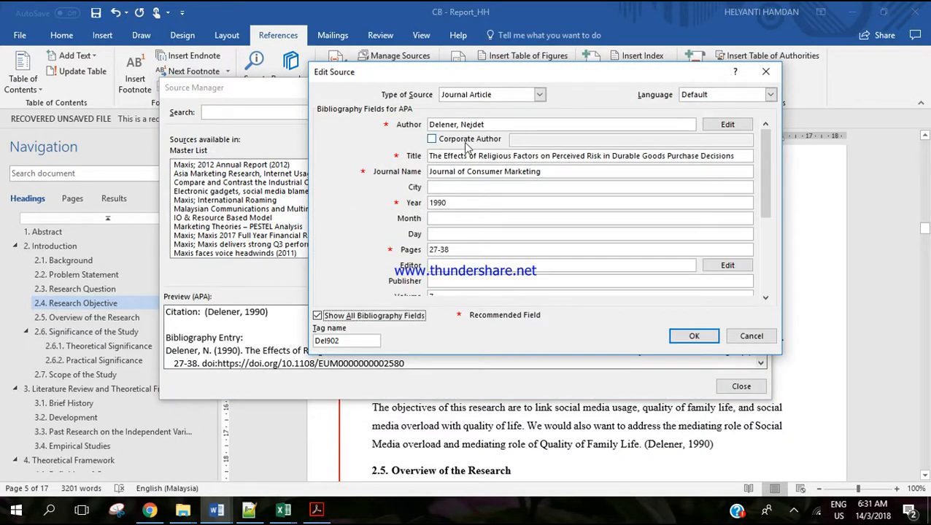
Try replacing the source's author entry with a newly entered last and first name, discard the name change and leave the source manager.
click(482, 124)
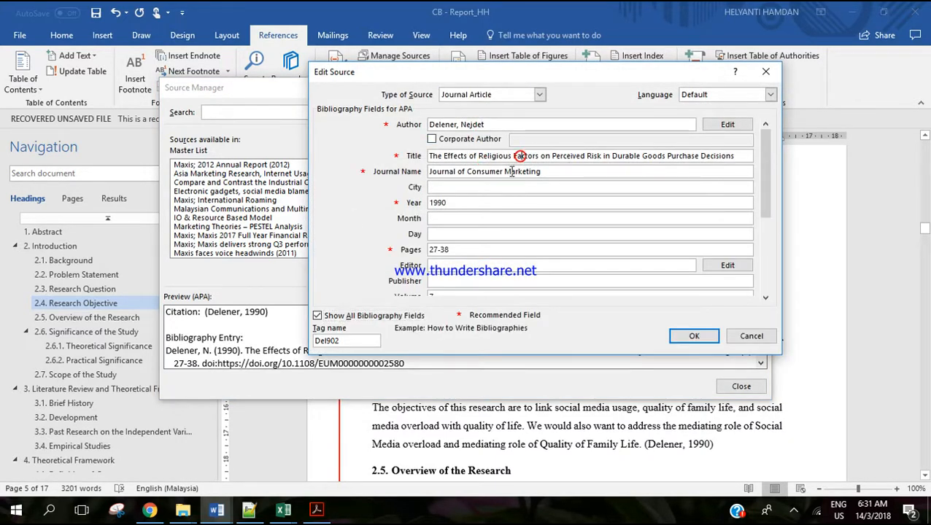
click(726, 124)
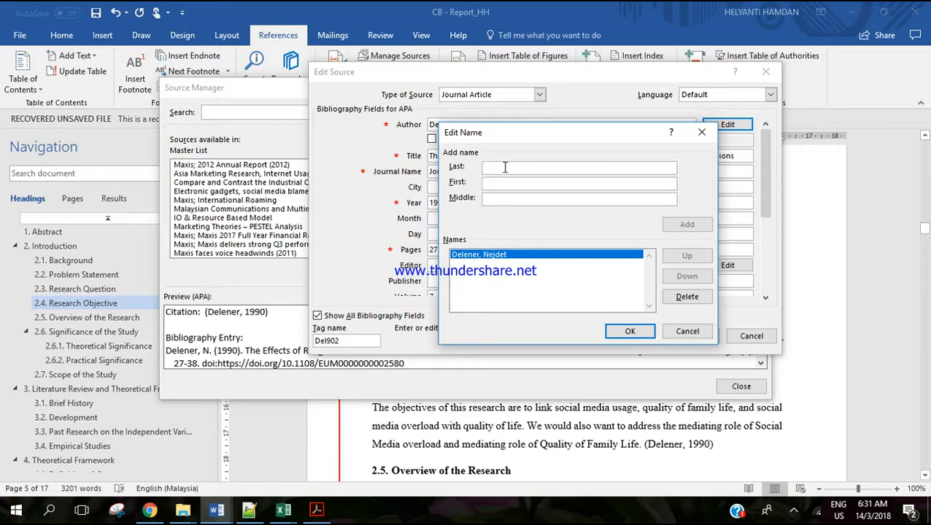
text(Delener)
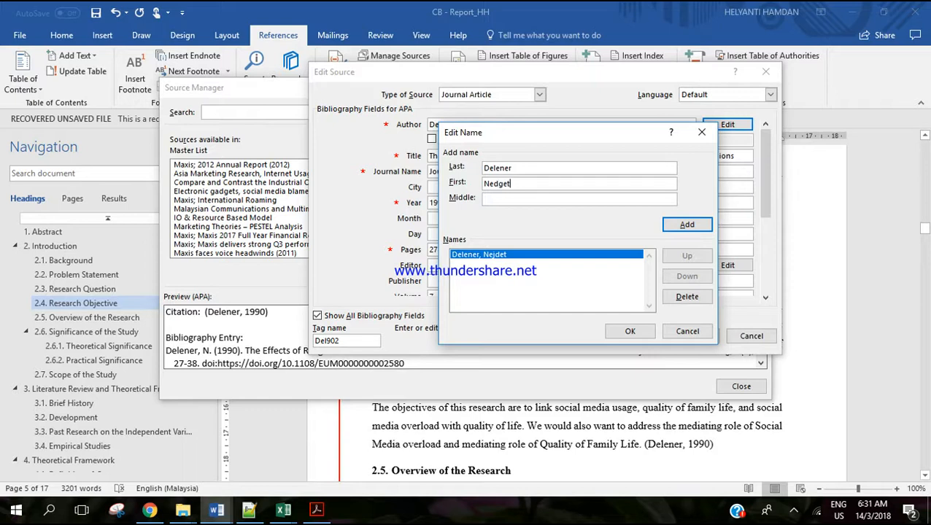
click(702, 224)
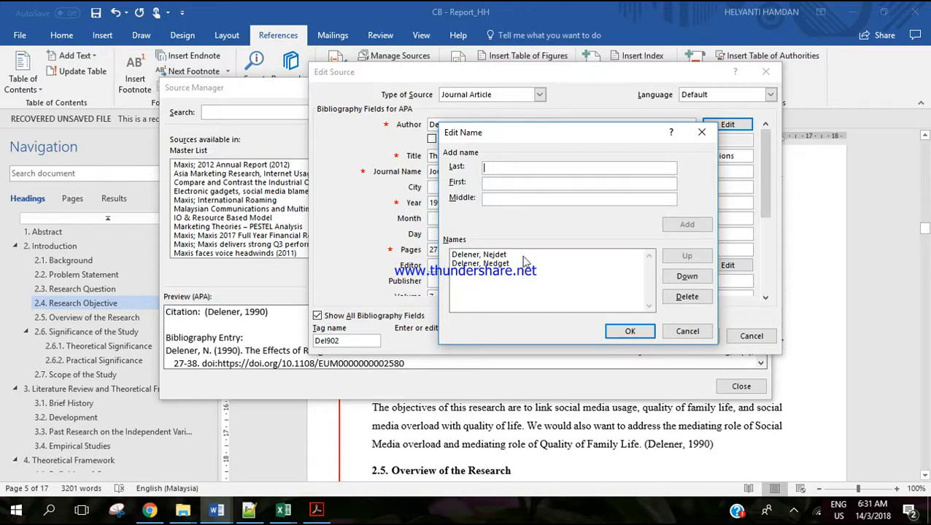
click(696, 297)
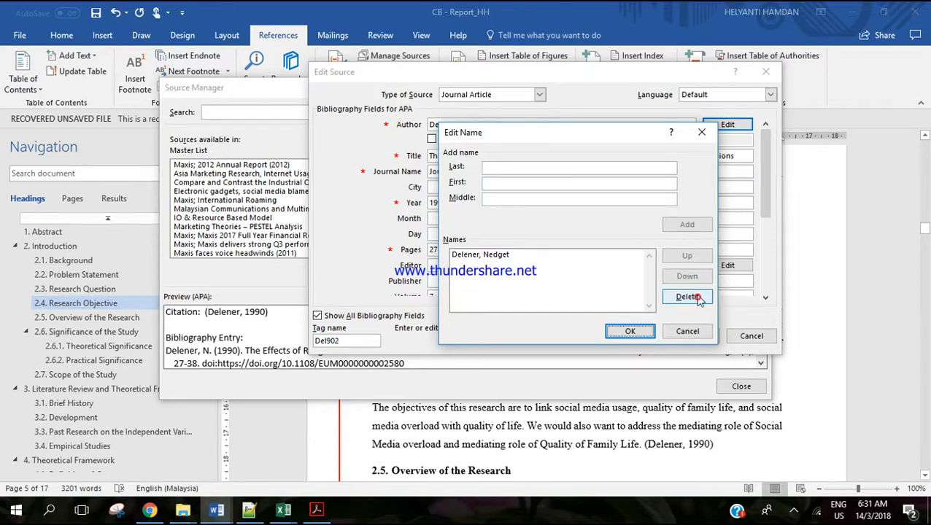
click(687, 332)
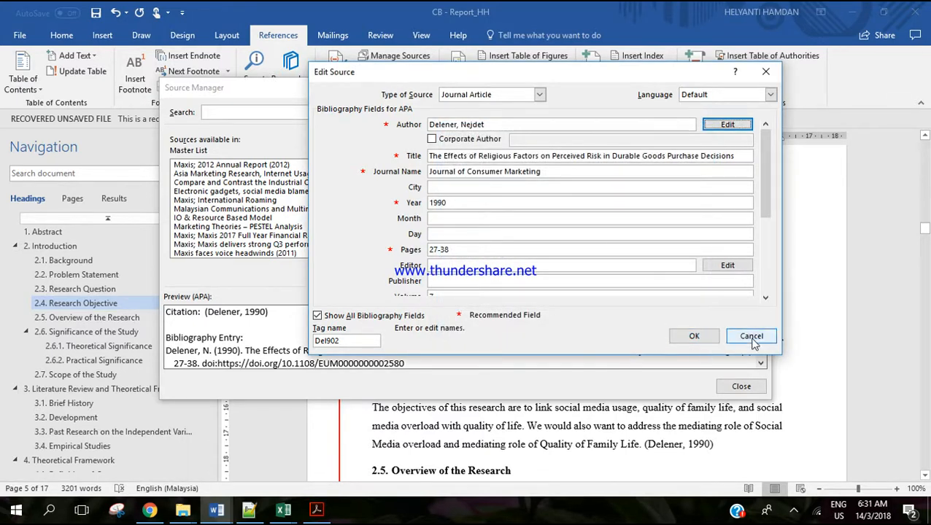
click(694, 336)
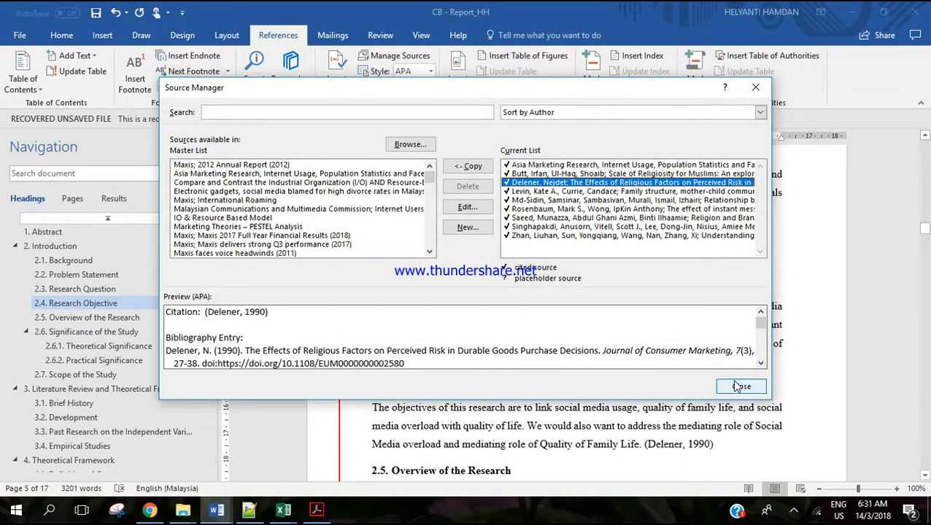
click(732, 385)
Return to the References section and examine the 1990 article's entry in the bibliography.
scroll(115, 407, down, 8)
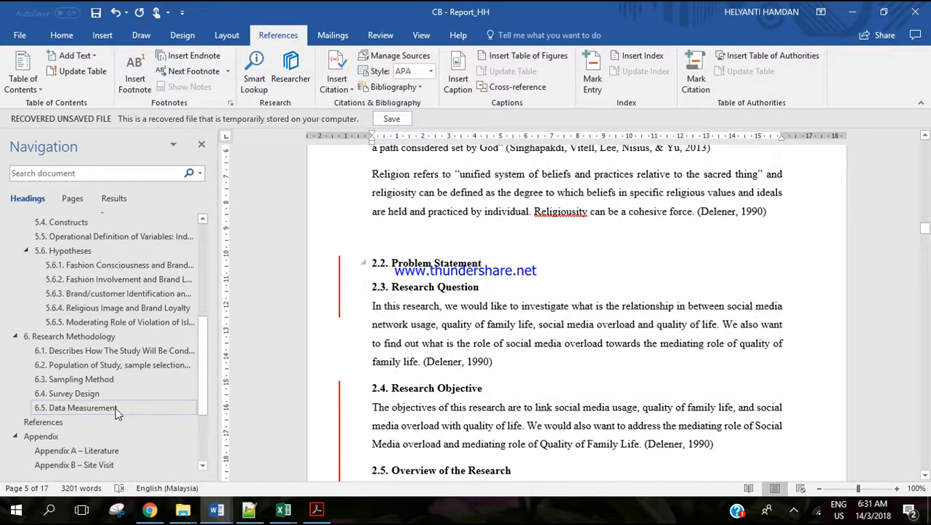
click(43, 422)
click(430, 165)
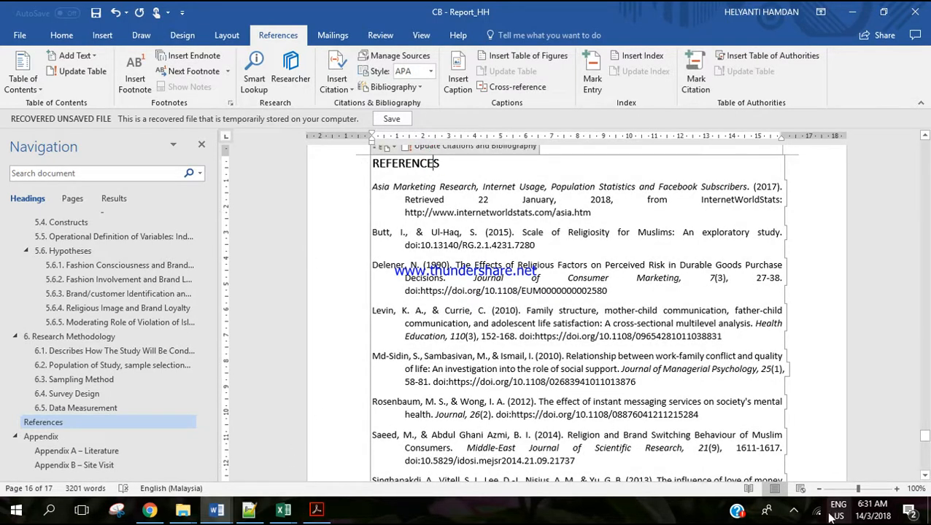
click(794, 510)
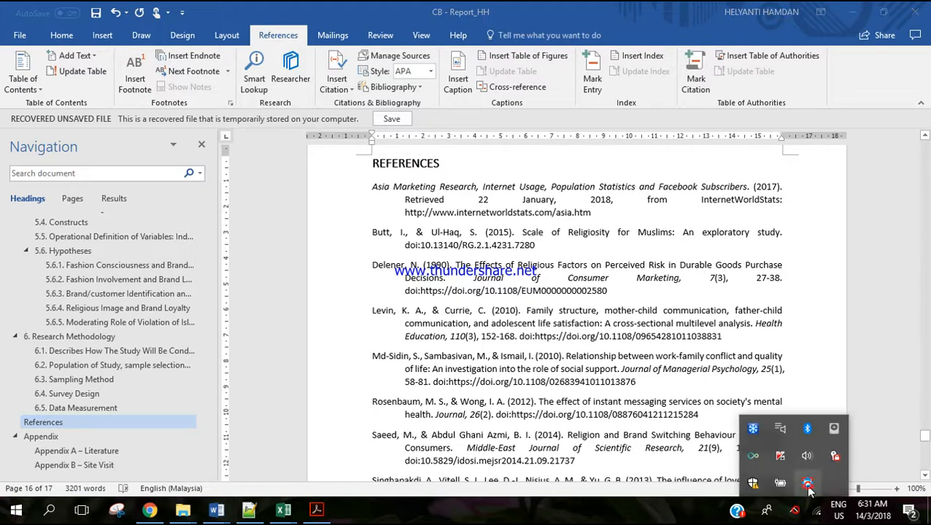
click(807, 485)
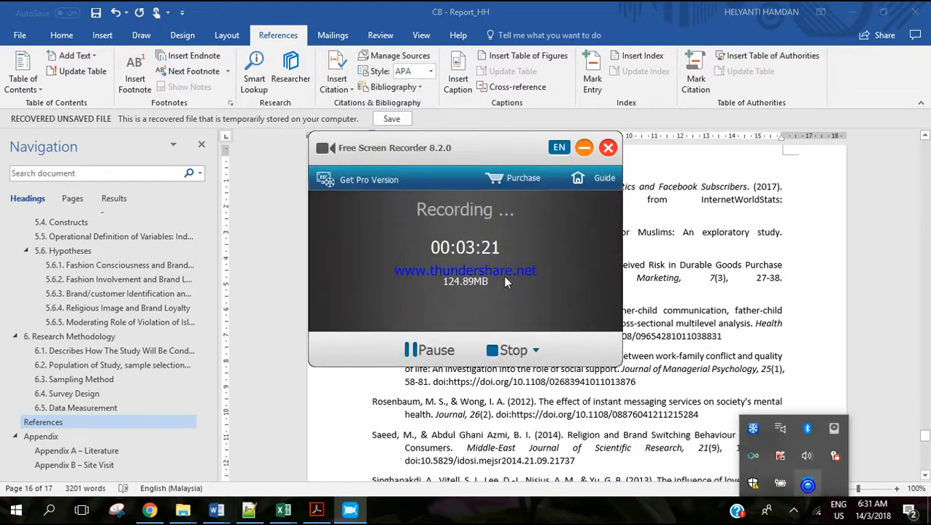